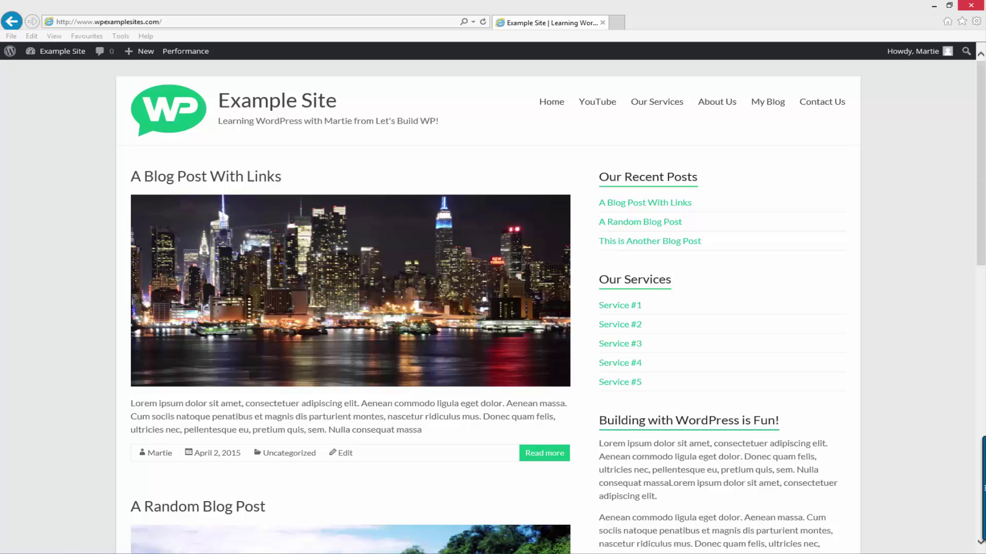
# Step: Search Add New plugins for 'black studio widget', then confirm Black Studio TinyMCE Widget is installed and active
pyautogui.moveTo(67, 51)
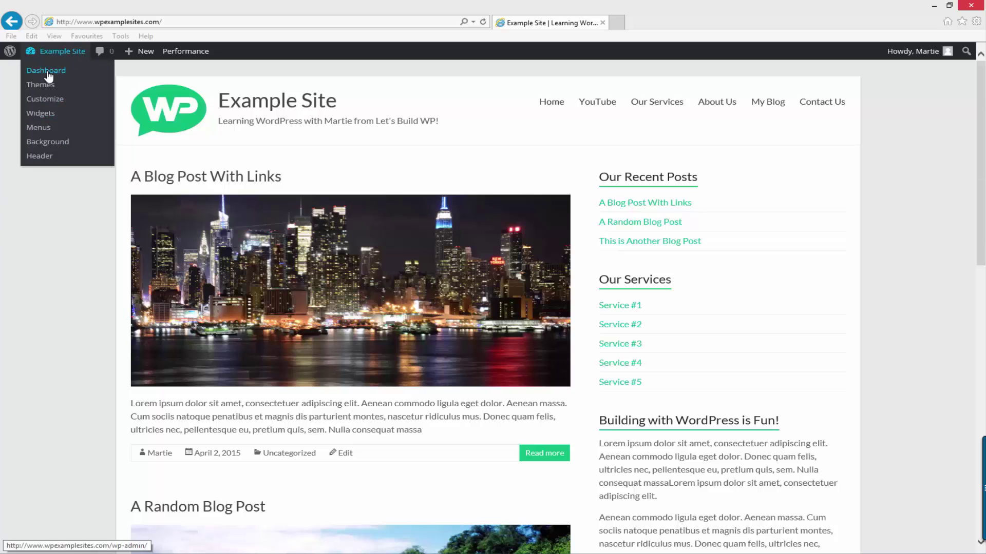
pyautogui.click(48, 72)
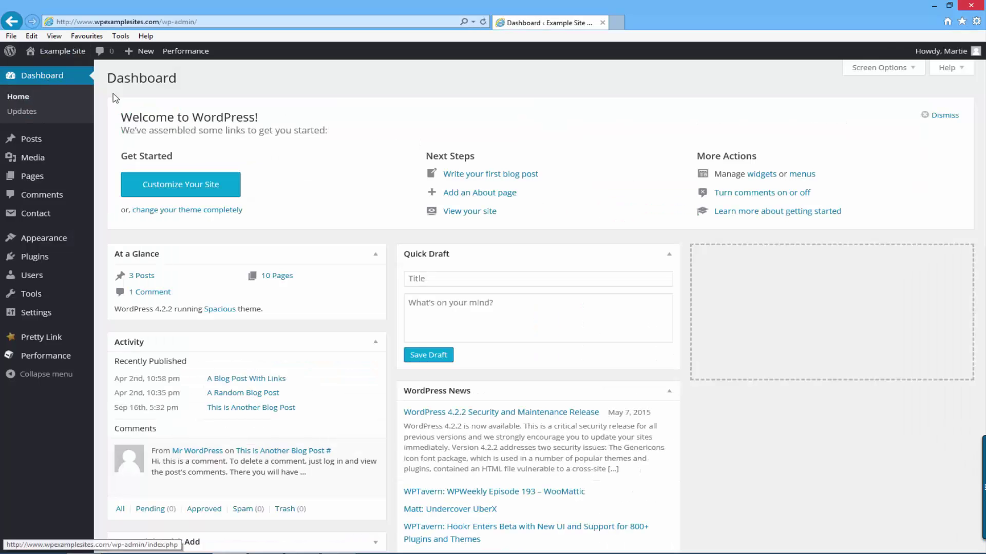
pyautogui.click(39, 260)
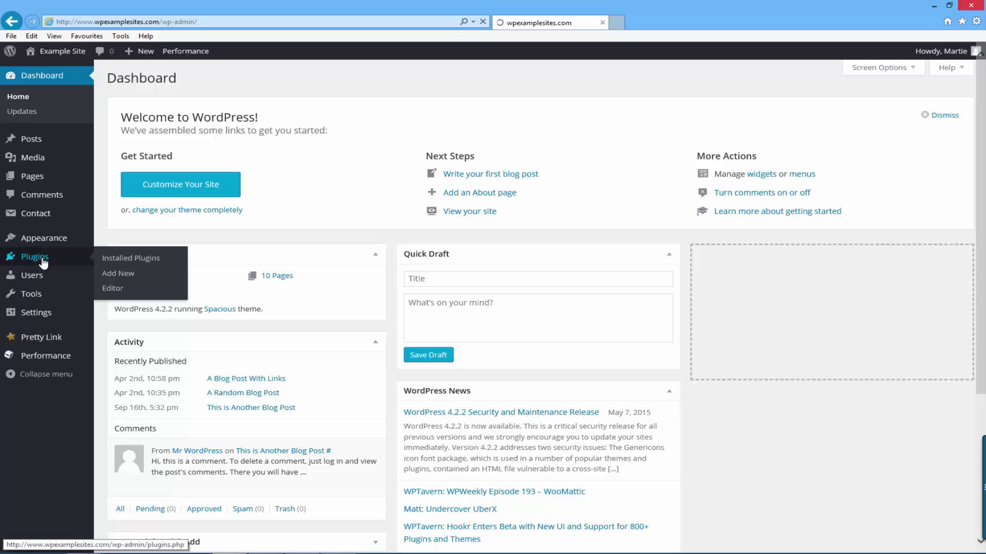
pyautogui.click(181, 78)
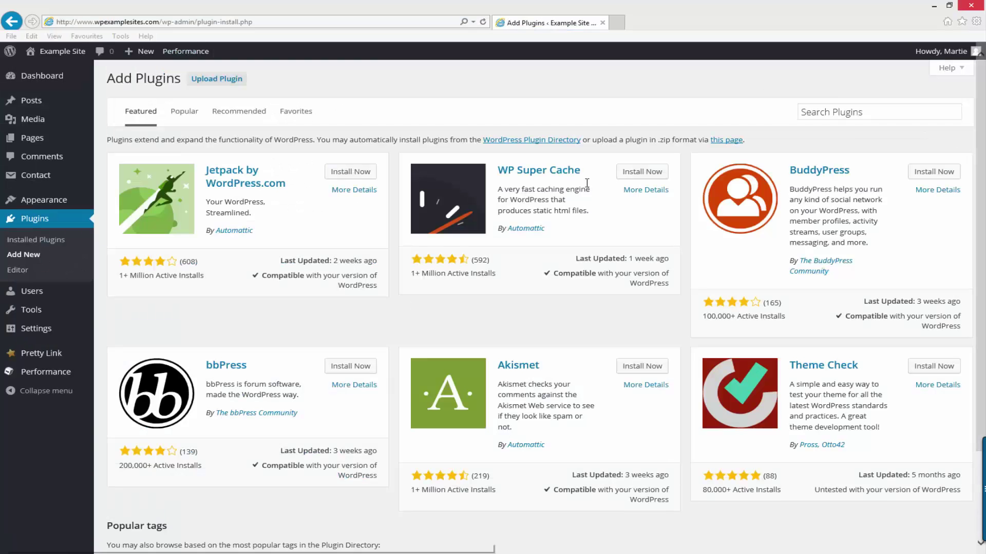
pyautogui.click(870, 114)
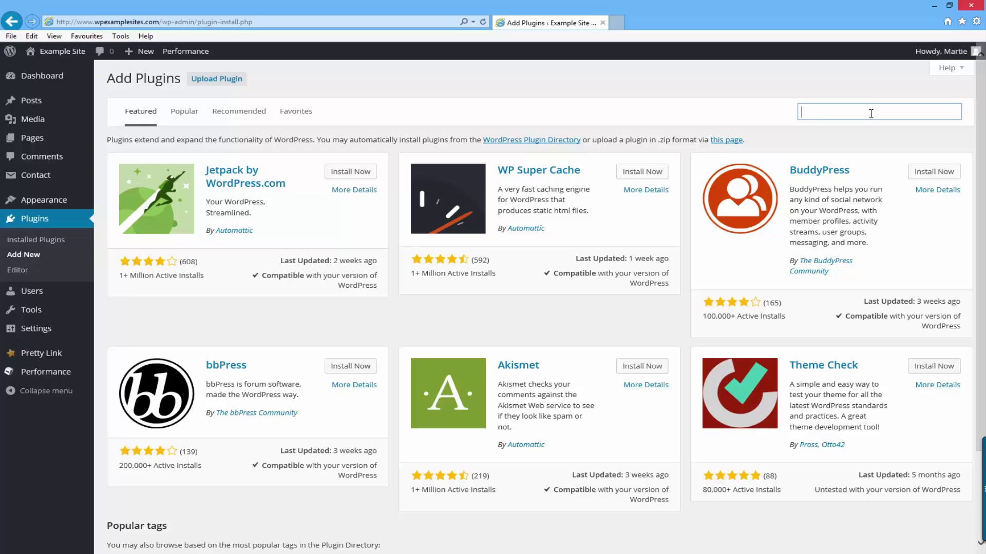
pyautogui.write('black ')
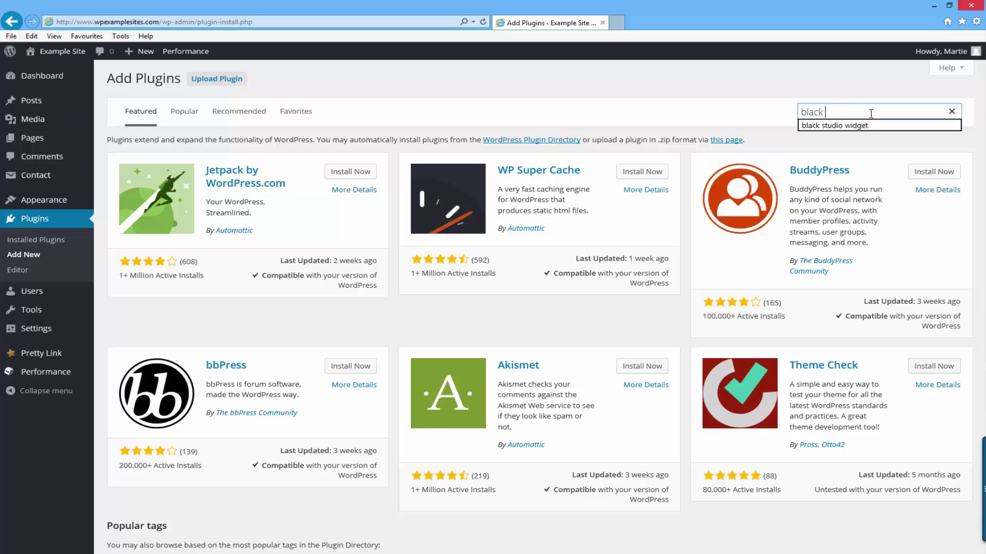
pyautogui.write('studio widget')
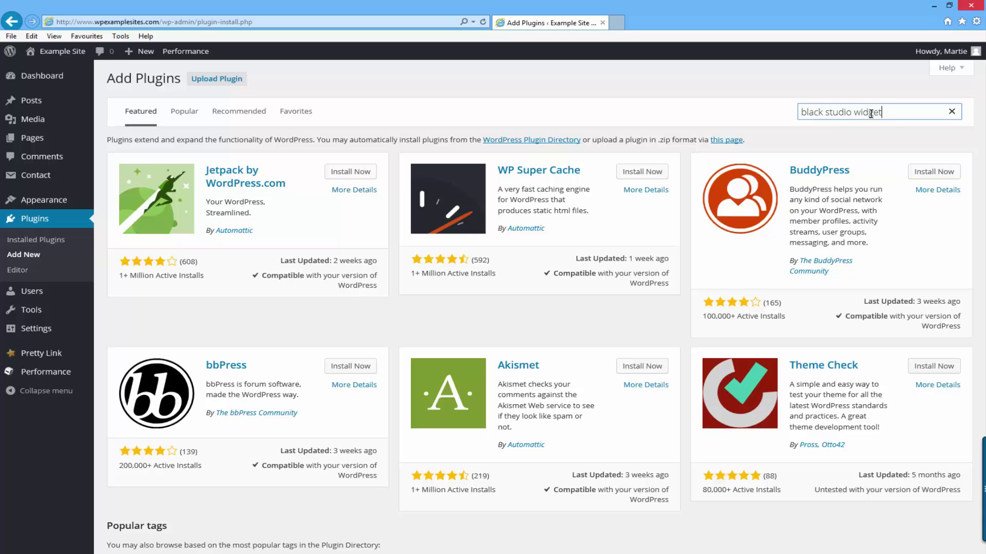
pyautogui.press('Return')
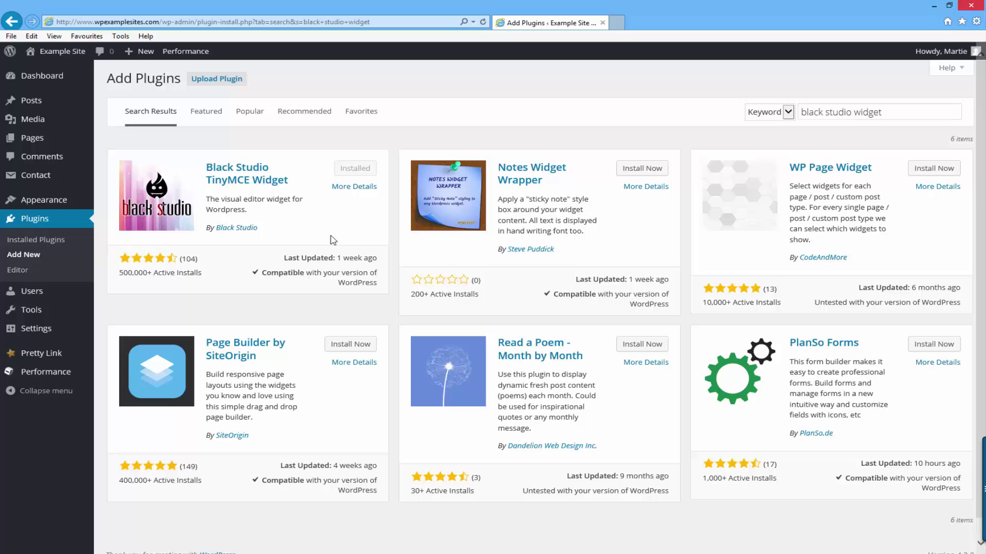
pyautogui.click(35, 221)
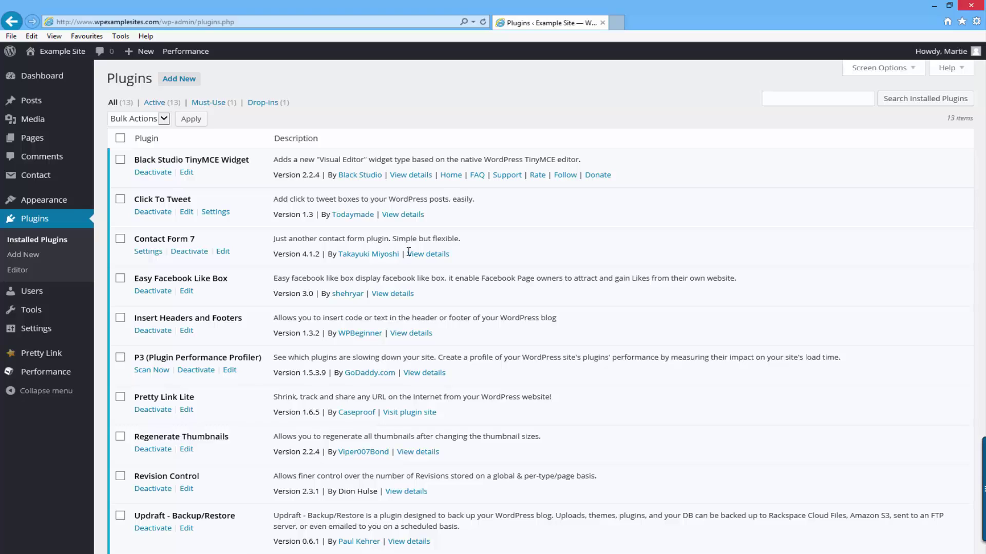
# Step: Go to Appearance > Widgets to see the Right Sidebar's Recent Posts, Custom Menu and Text widgets
pyautogui.click(65, 205)
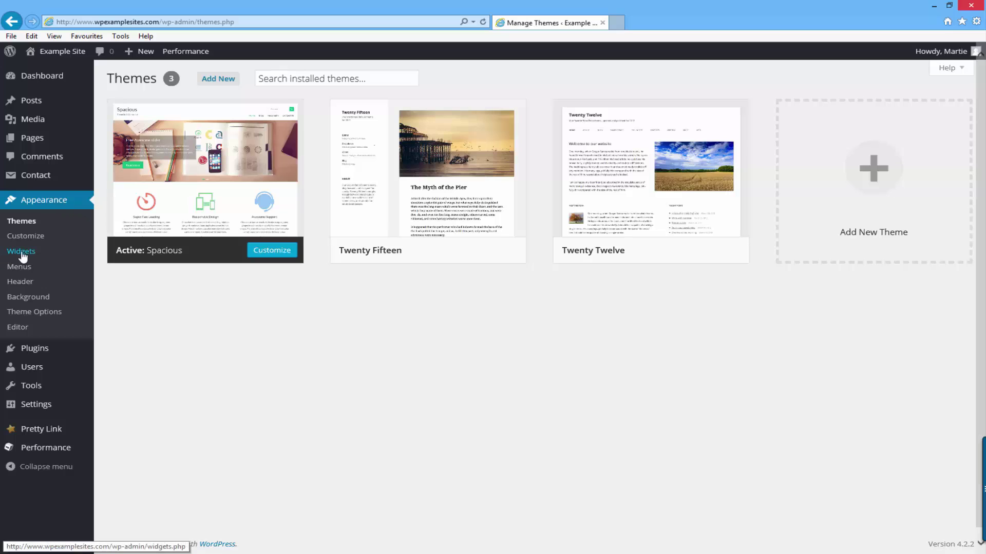
pyautogui.click(23, 254)
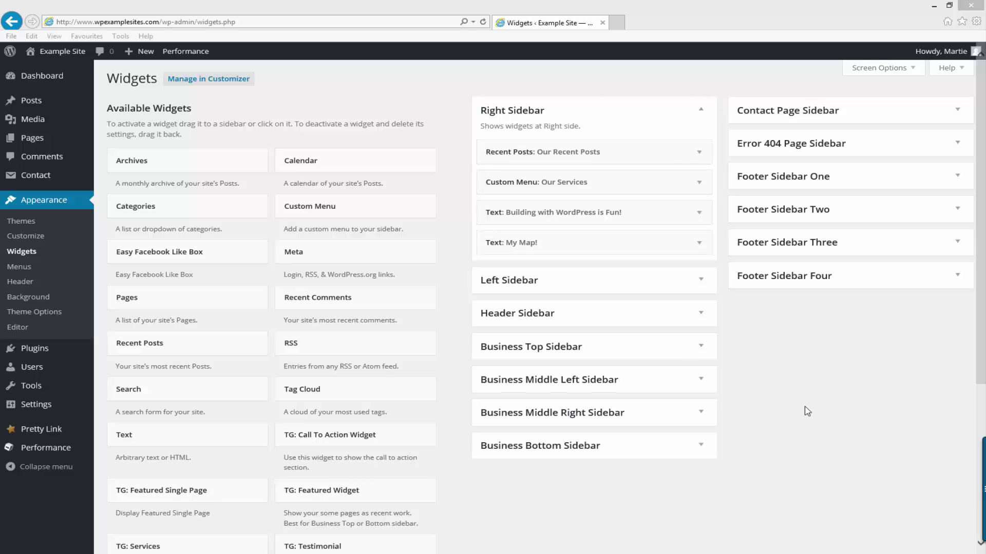
# Step: Drag the Visual Editor widget from Available Widgets to the top of the Right Sidebar
pyautogui.click(811, 335)
pyautogui.scroll(-5, 810, 335)
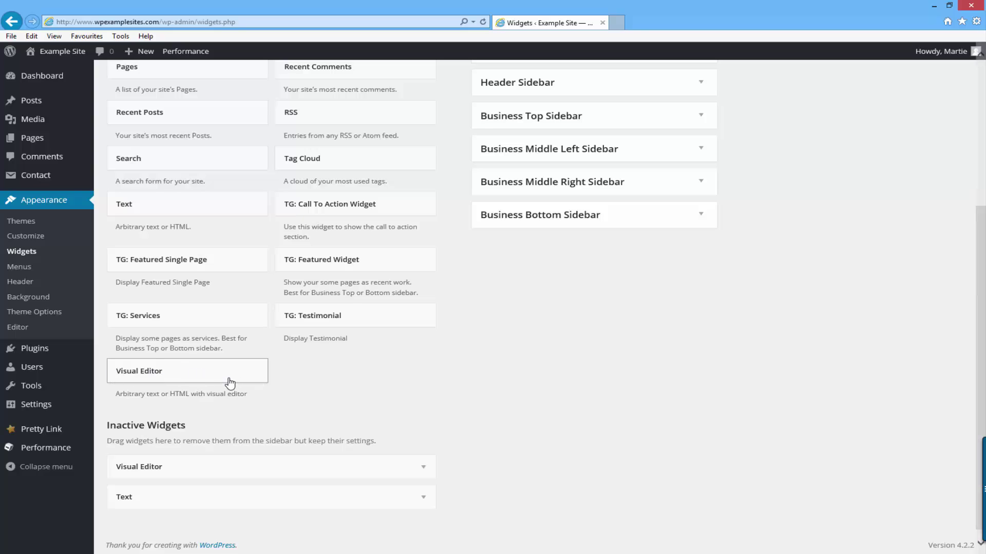
pyautogui.moveTo(226, 380); pyautogui.dragTo(607, 155)
pyautogui.scroll(5, 396, 218)
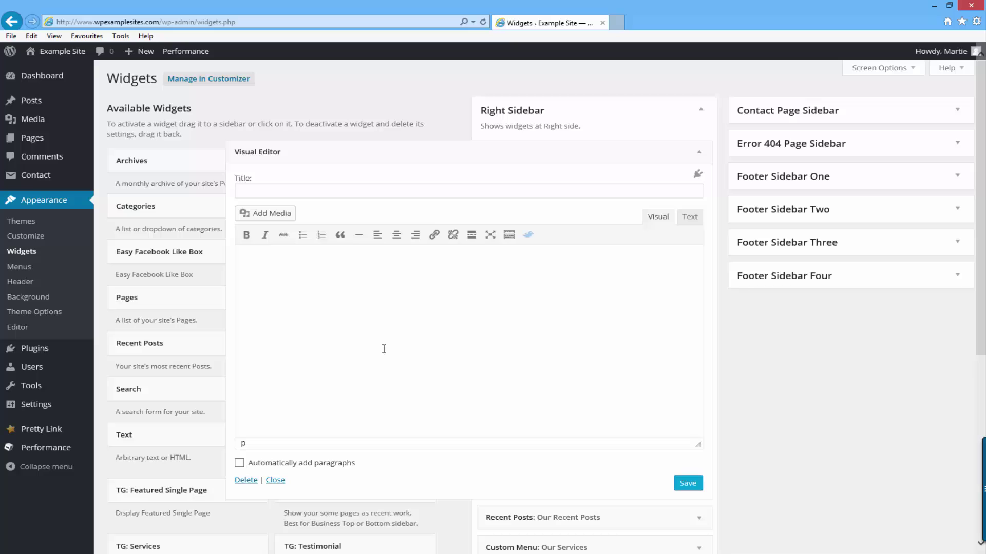
# Step: Open Add Media in the widget and select the beach photo file000186246125.jpg from the library
pyautogui.click(279, 219)
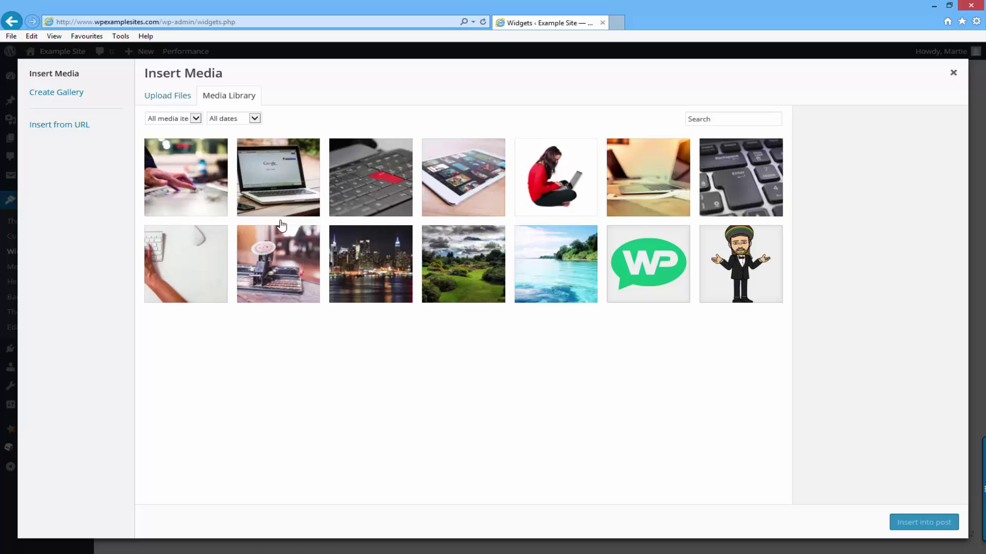
pyautogui.click(178, 102)
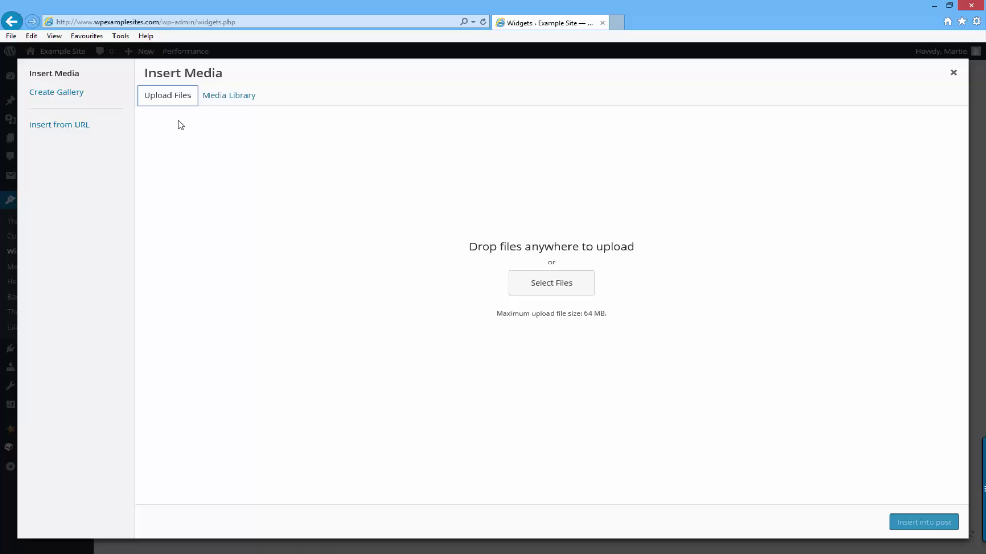
pyautogui.click(211, 105)
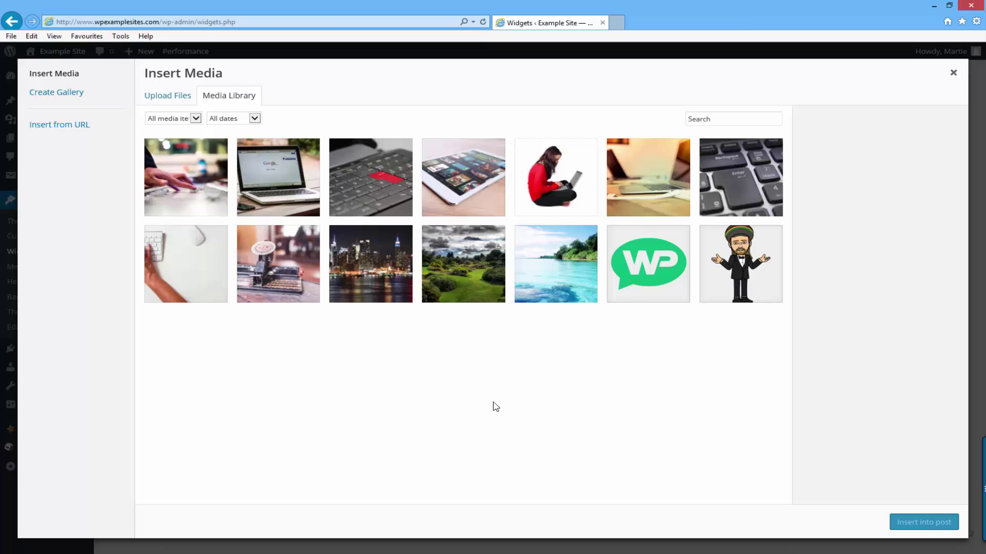
pyautogui.click(560, 267)
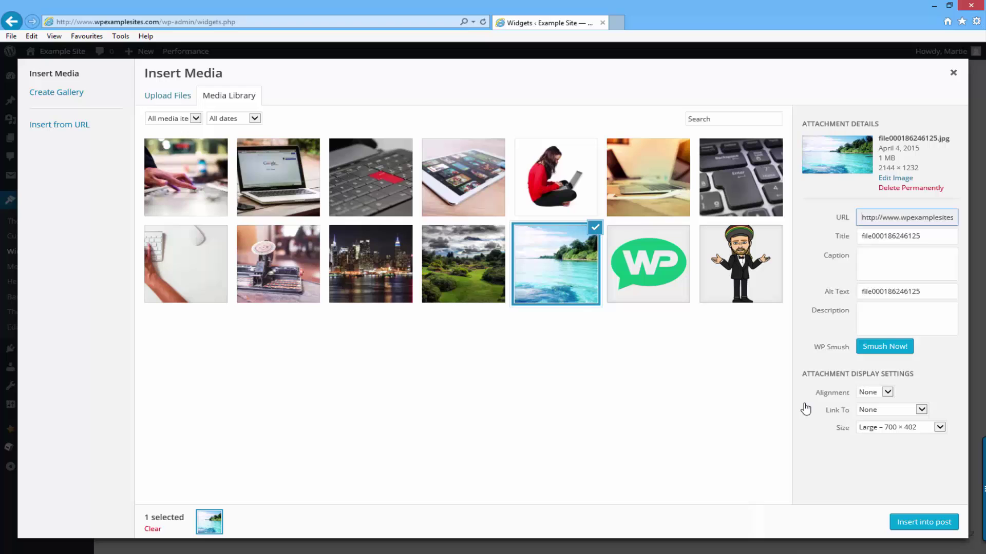
# Step: Set the beach image to Center alignment, Link To None, and Large 700 × 402 size
pyautogui.click(871, 392)
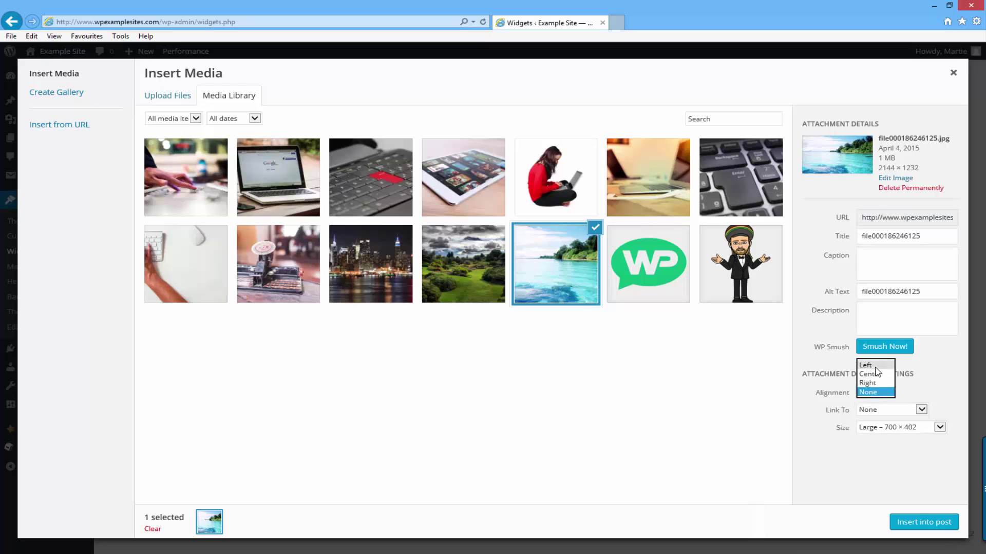
pyautogui.click(873, 374)
pyautogui.click(817, 433)
pyautogui.click(883, 410)
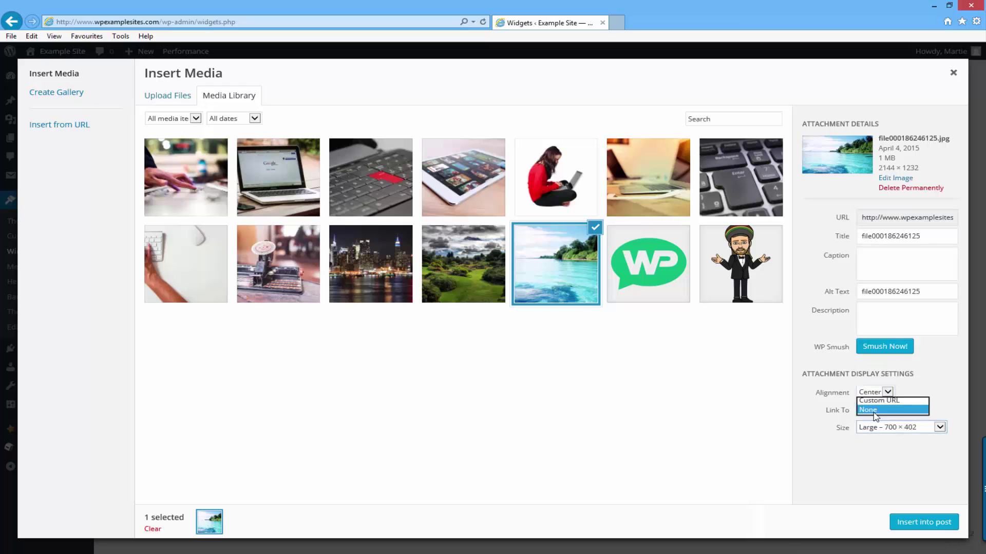
pyautogui.click(879, 409)
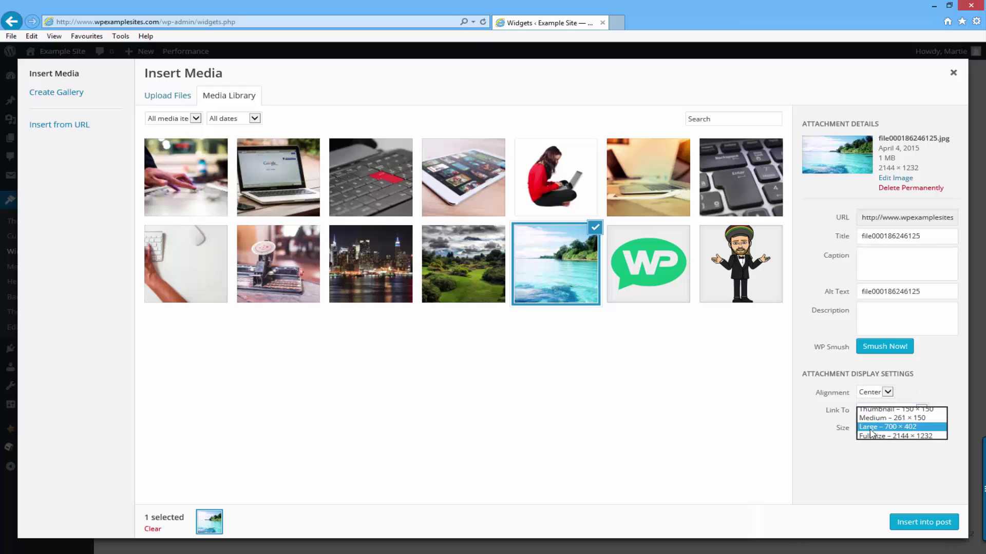
pyautogui.click(872, 432)
pyautogui.click(871, 427)
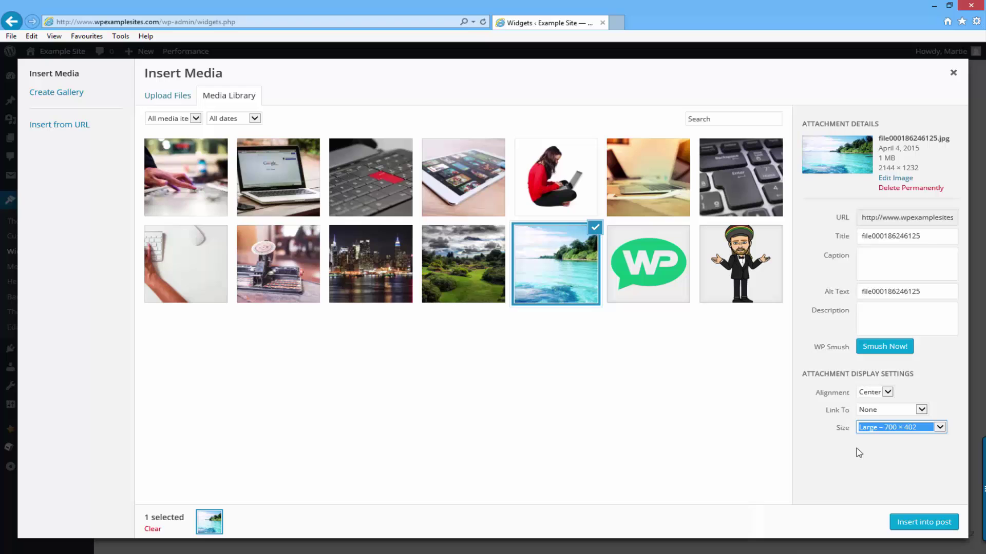
# Step: Insert the beach photo into the widget and shrink it to fit
pyautogui.click(914, 524)
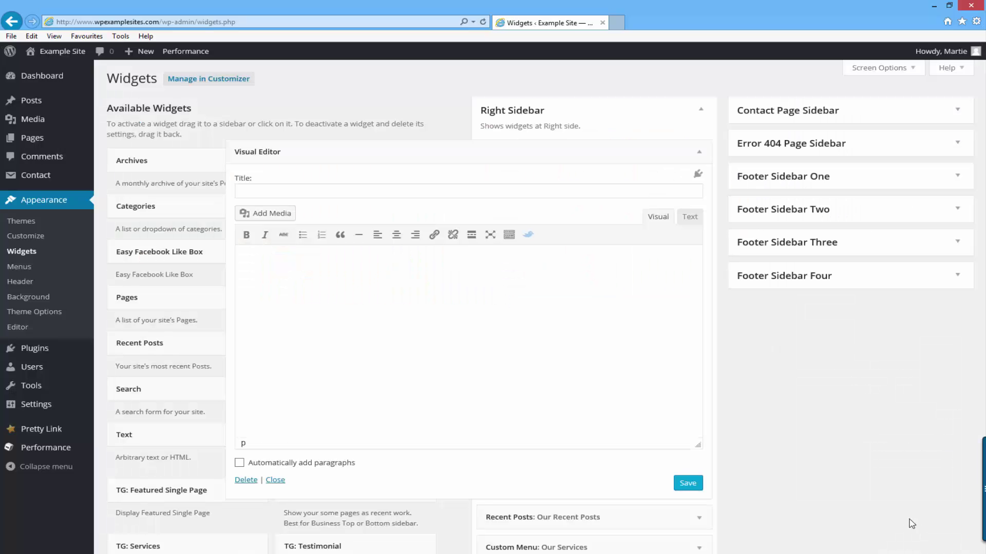
pyautogui.click(383, 339)
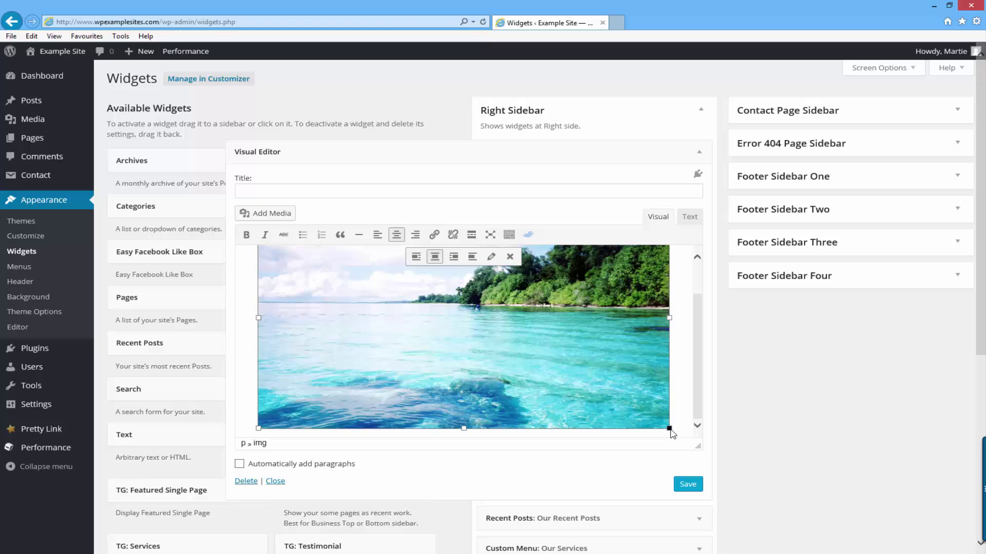
pyautogui.moveTo(669, 428); pyautogui.dragTo(571, 390)
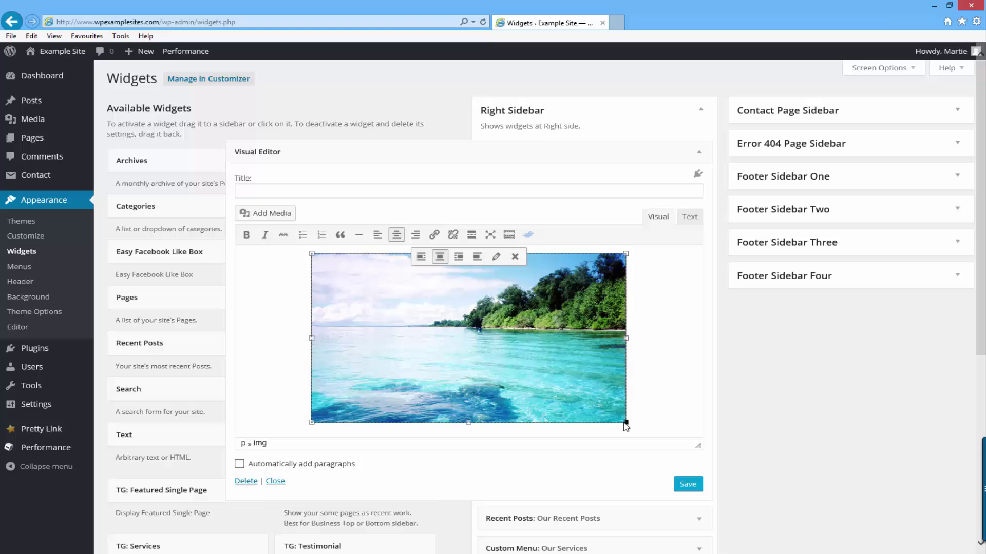
pyautogui.moveTo(626, 426)
pyautogui.mouseDown()
pyautogui.moveTo(582, 408)
pyautogui.moveTo(612, 404)
pyautogui.moveTo(628, 417)
pyautogui.mouseUp()
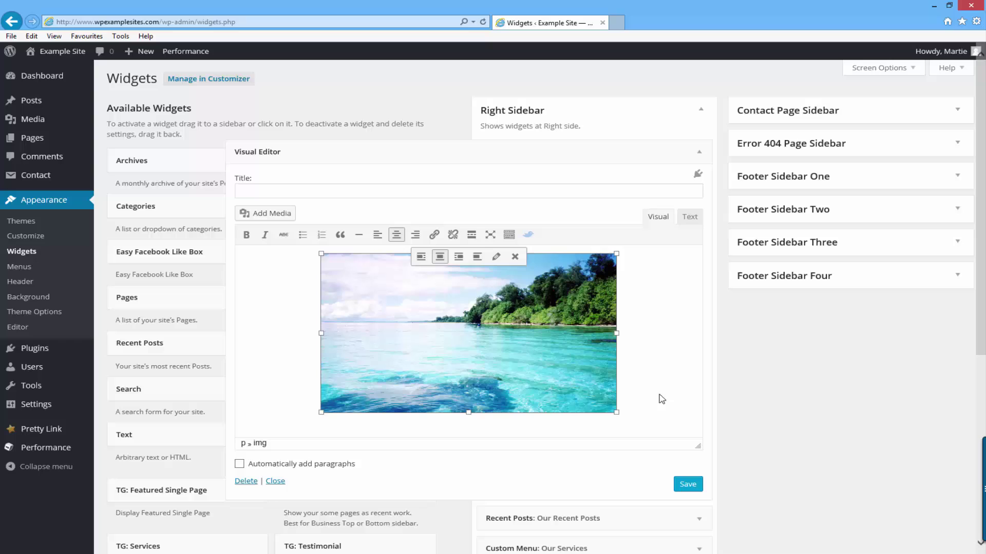
# Step: Title the widget 'My Image!', save it, and view the live site
pyautogui.click(414, 193)
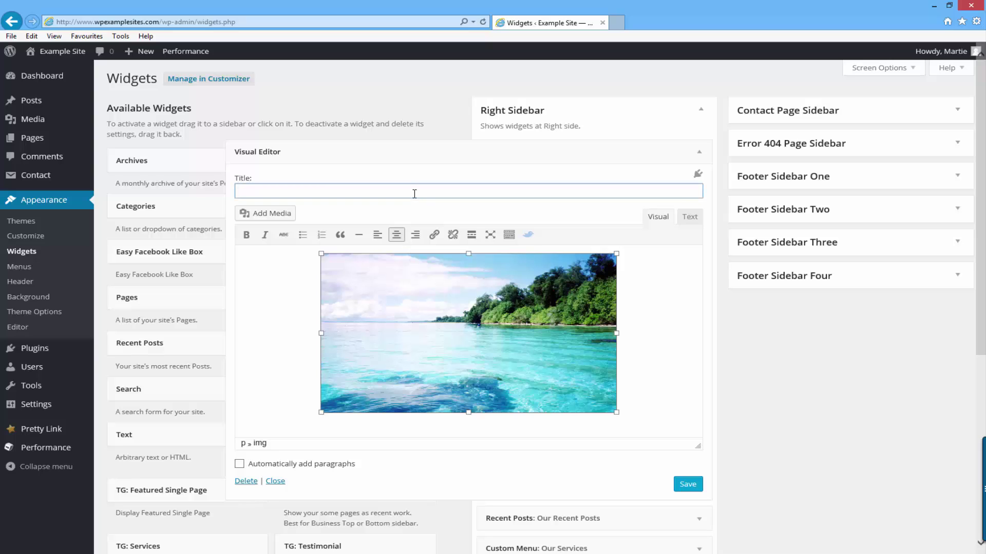
pyautogui.write('My Image!')
pyautogui.click(688, 485)
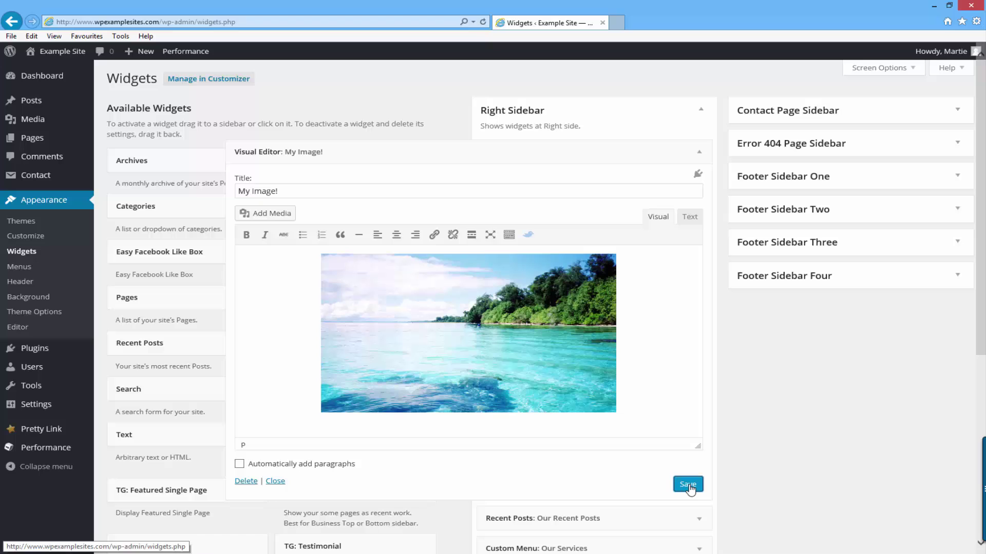
pyautogui.click(64, 55)
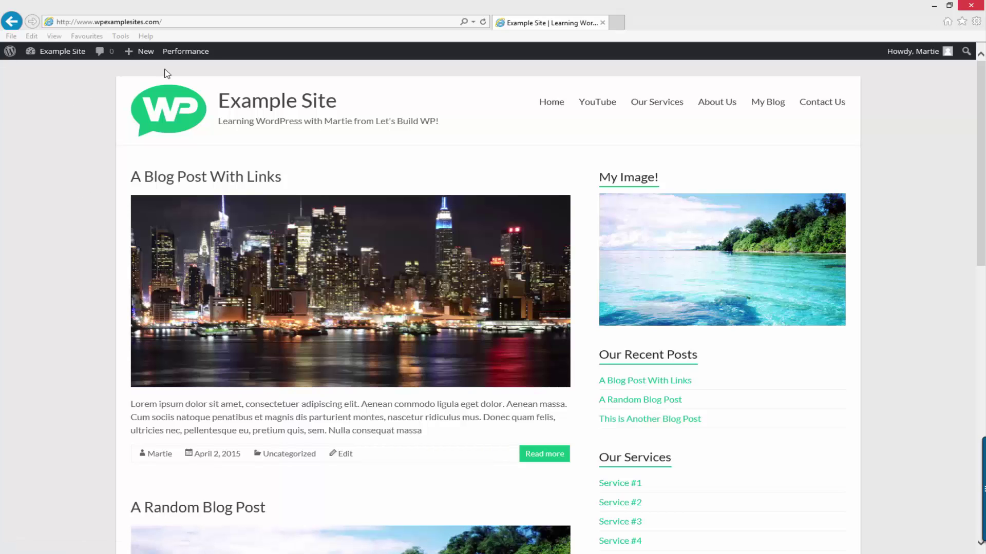
# Step: Check the front page's right sidebar showing the beach photo under 'My Image!'
pyautogui.moveTo(147, 54)
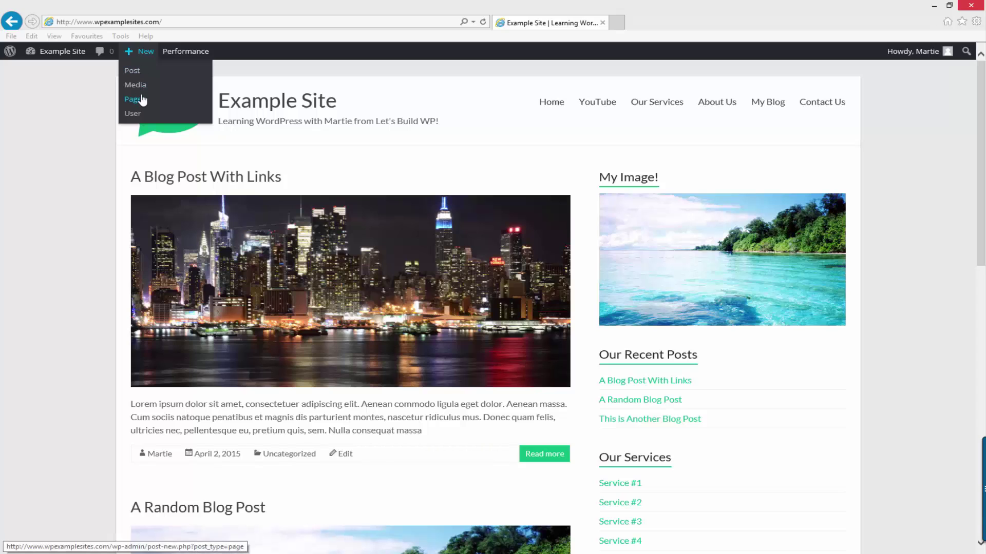
# Step: Create a new post and insert the laptop-on-desk photo from the Media Library into its body
pyautogui.click(142, 73)
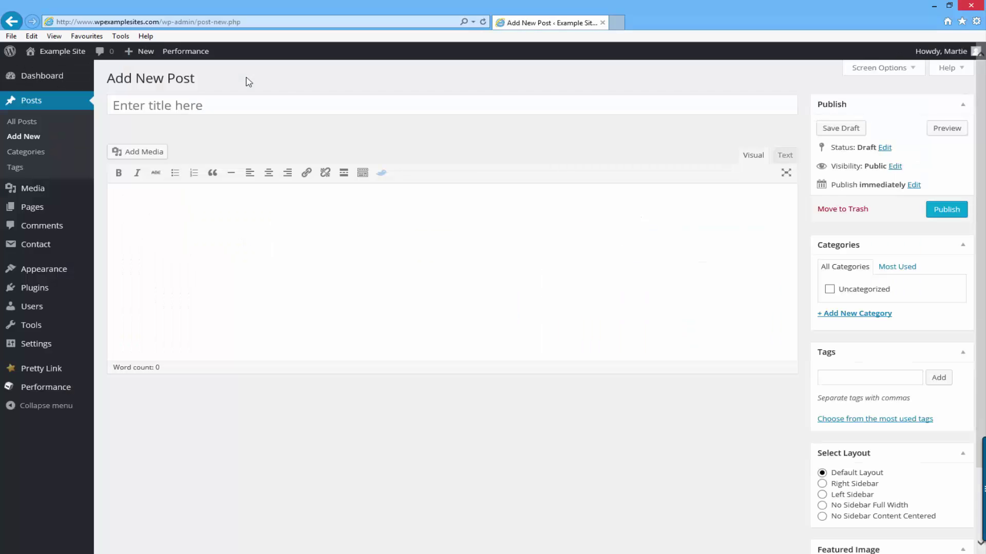
pyautogui.click(222, 225)
pyautogui.click(160, 155)
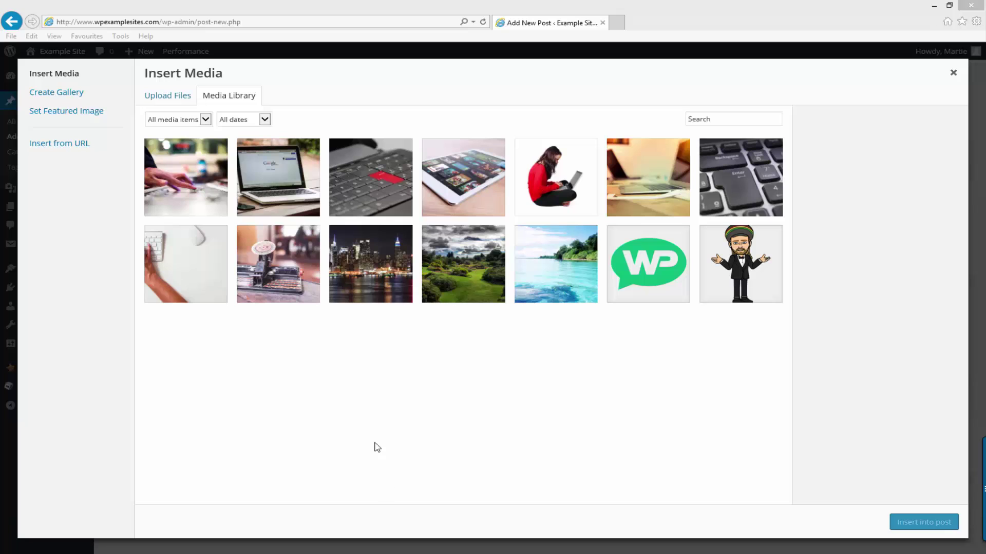
pyautogui.click(636, 178)
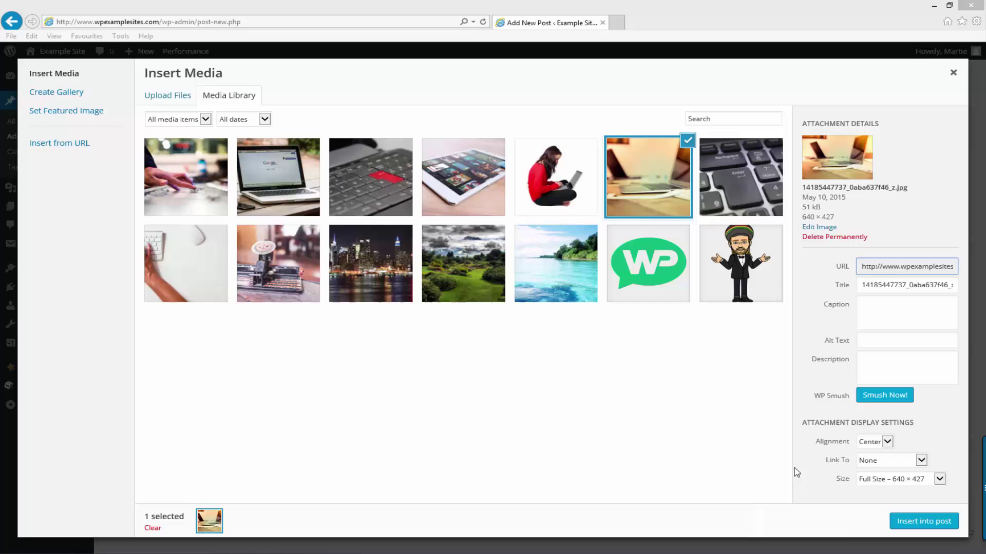
pyautogui.click(919, 521)
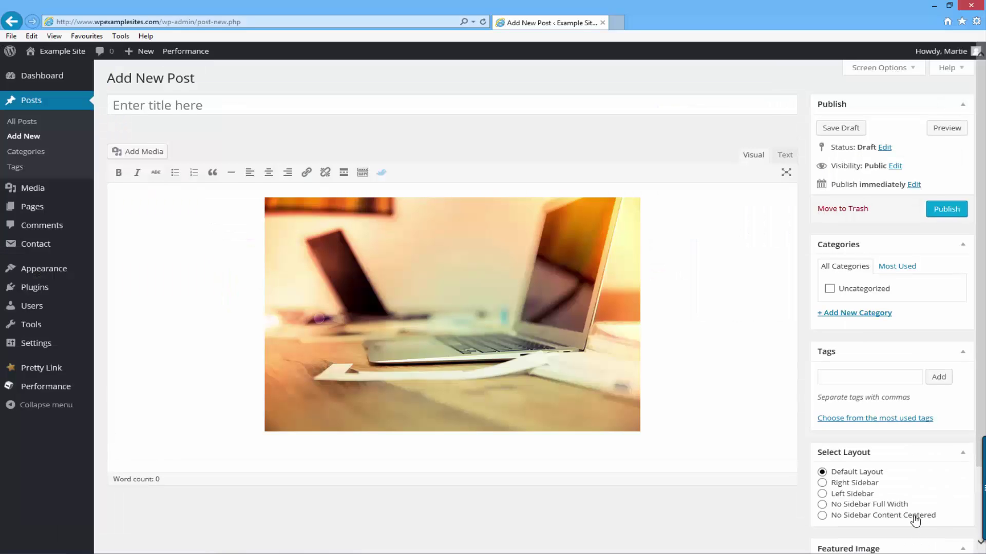
# Step: Shrink the laptop image, copy its img HTML from the Text view, then trash the draft
pyautogui.click(526, 342)
pyautogui.moveTo(641, 431); pyautogui.dragTo(519, 362)
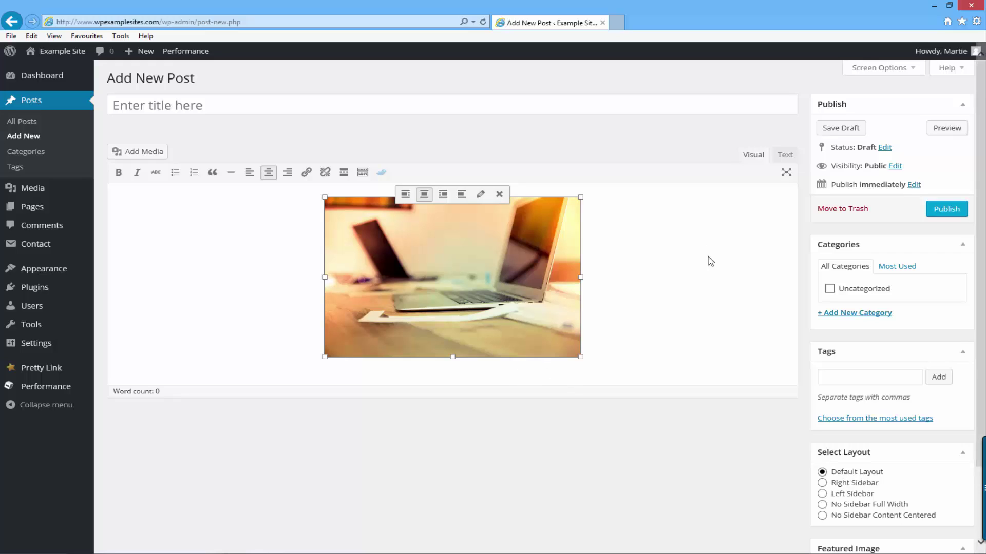
pyautogui.click(784, 155)
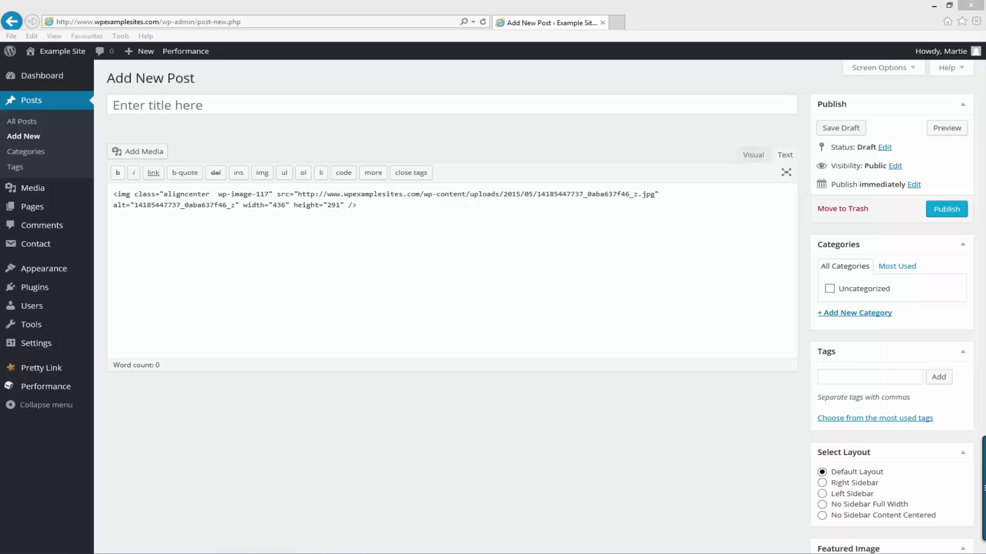
pyautogui.moveTo(386, 208); pyautogui.dragTo(113, 194)
pyautogui.rightClick(288, 191)
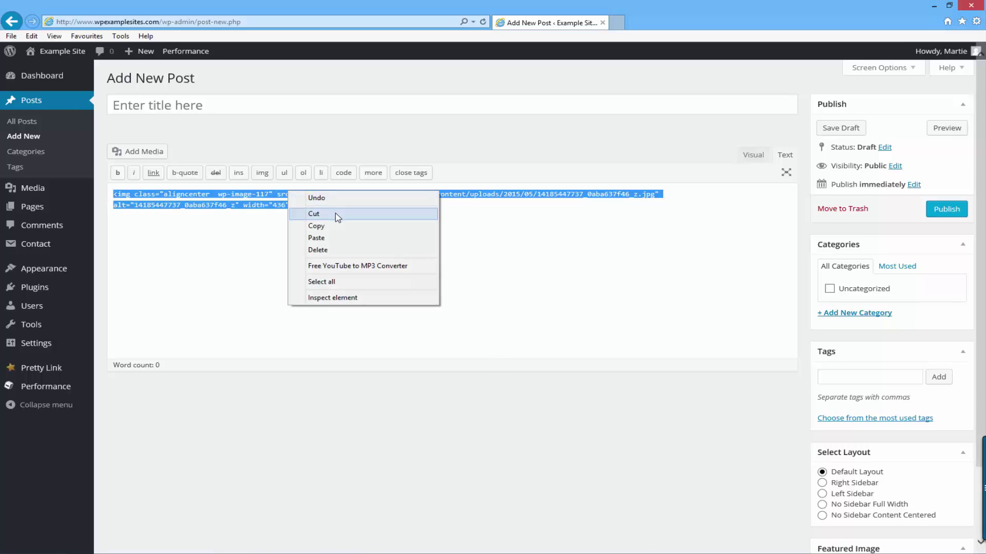
pyautogui.click(345, 226)
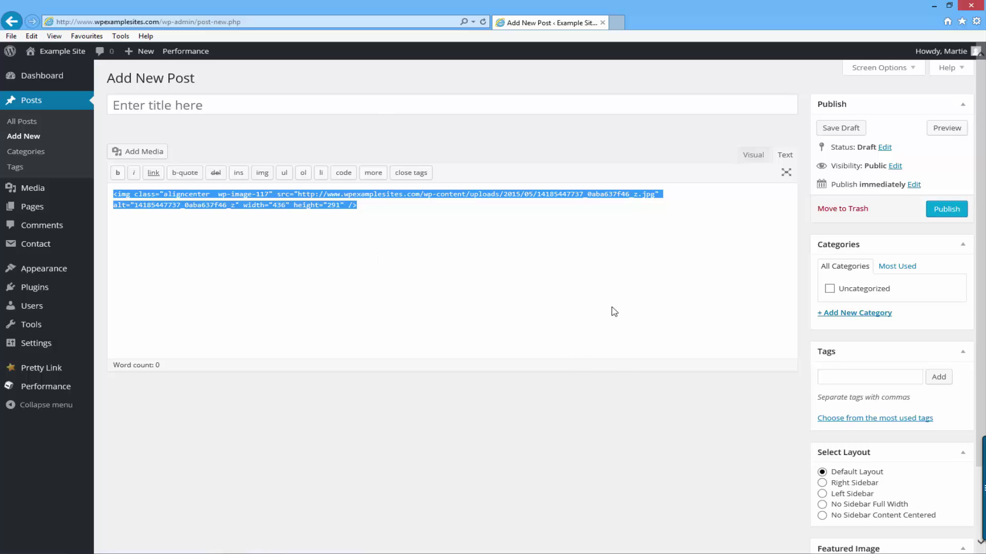
pyautogui.click(848, 211)
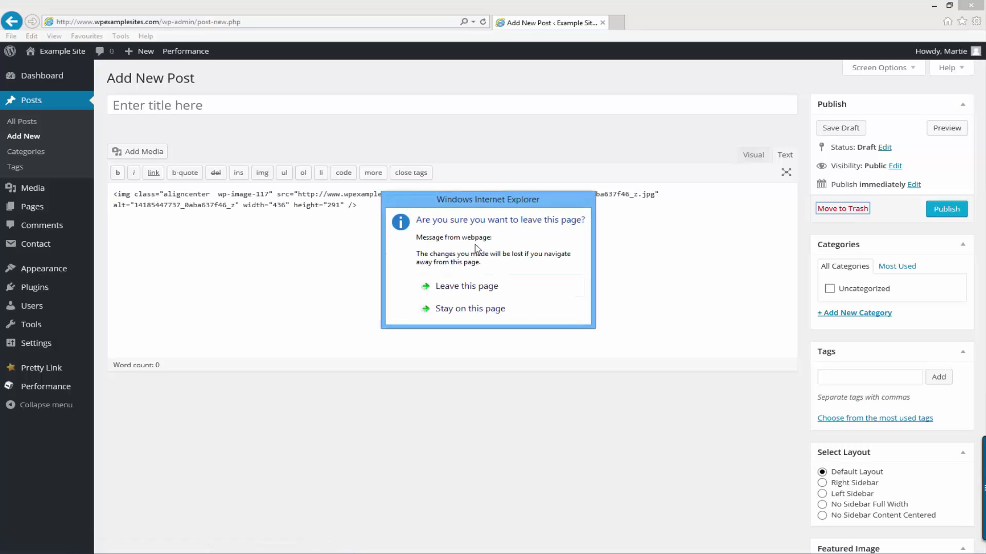
pyautogui.click(486, 293)
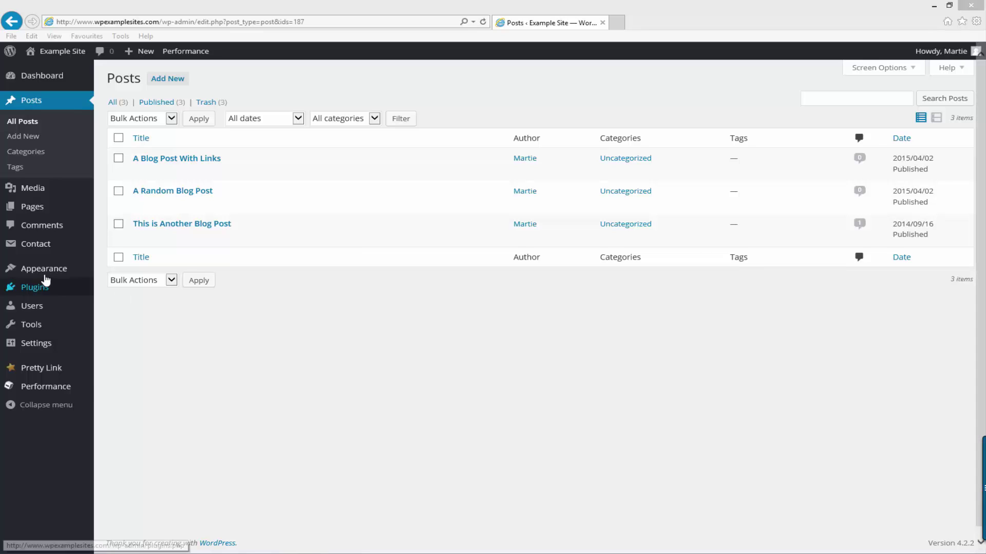
# Step: In Appearance > Widgets, drag a Text widget to the Right Sidebar's top, above My Image!
pyautogui.click(50, 275)
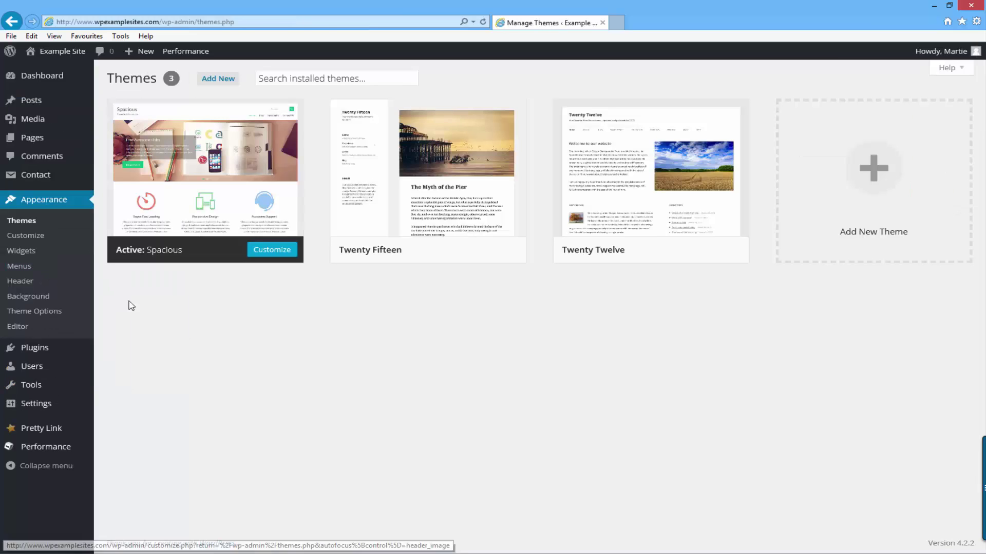
pyautogui.click(57, 250)
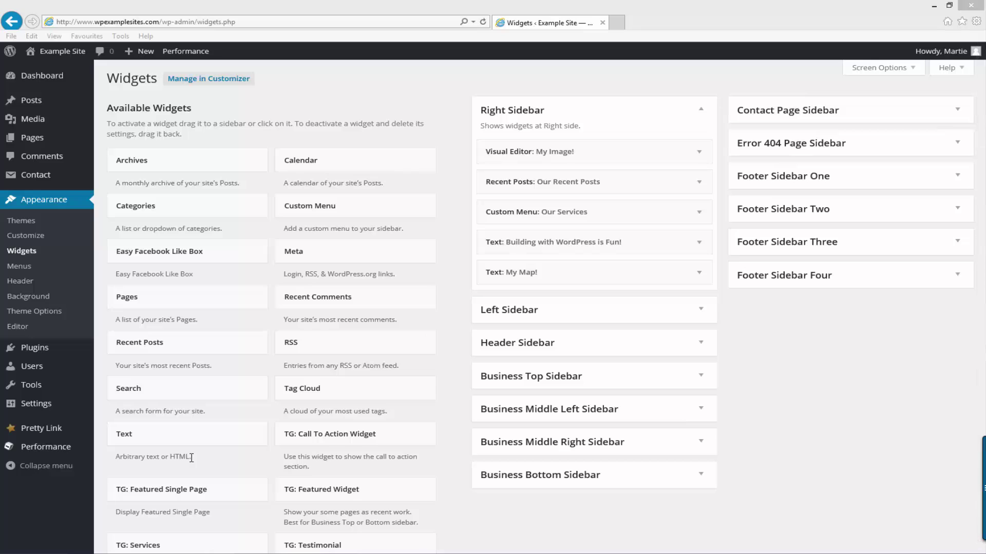
pyautogui.moveTo(172, 440); pyautogui.dragTo(538, 155)
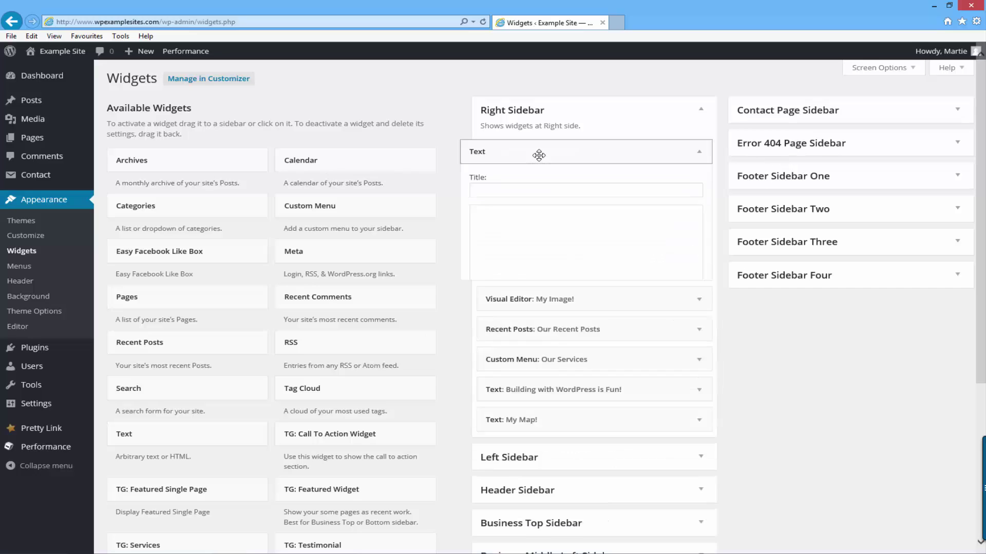
# Step: Title the Text widget 'My 2nd Image!', paste the laptop img HTML as content, and save
pyautogui.click(507, 195)
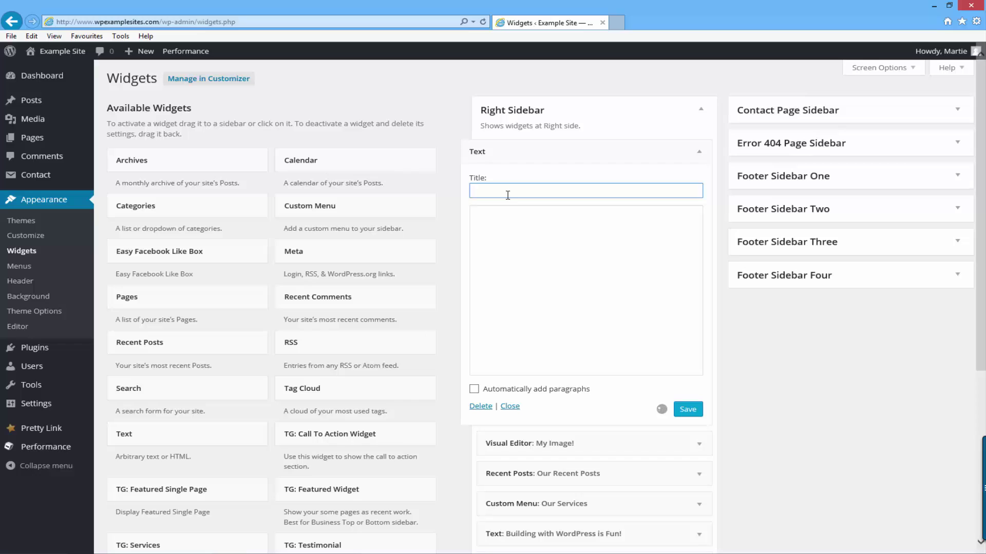
pyautogui.write('My 2nd ')
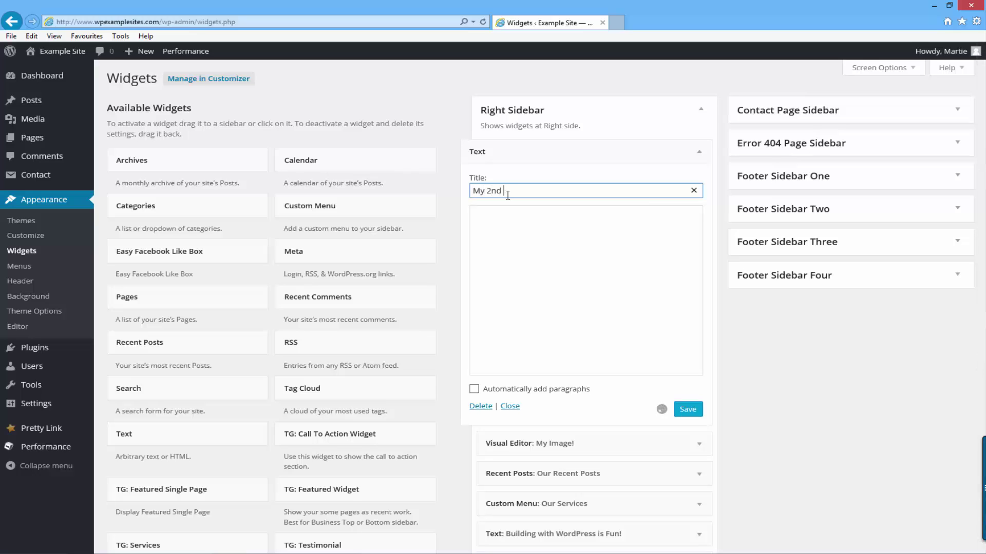
pyautogui.write('Image!')
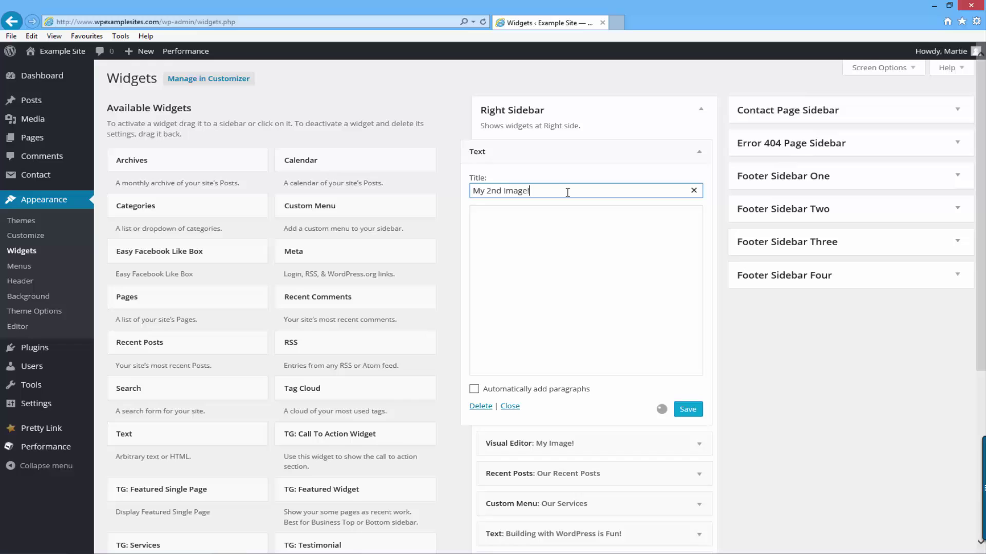
pyautogui.click(496, 225)
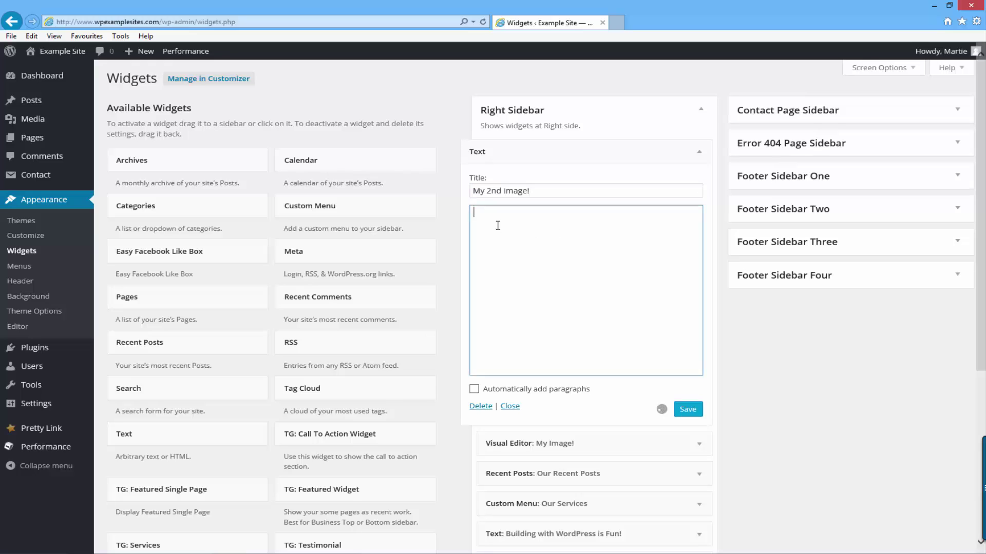
pyautogui.rightClick(490, 220)
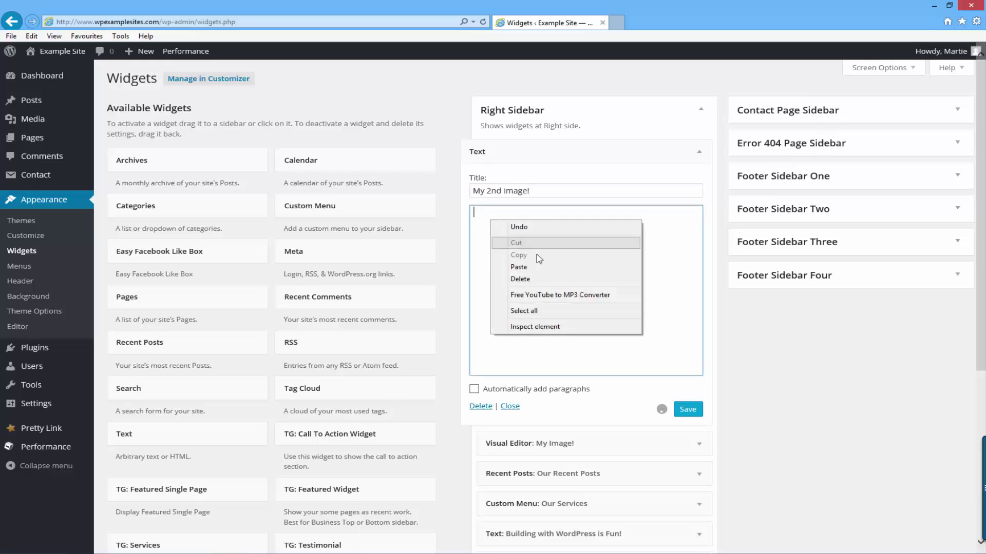
pyautogui.click(543, 273)
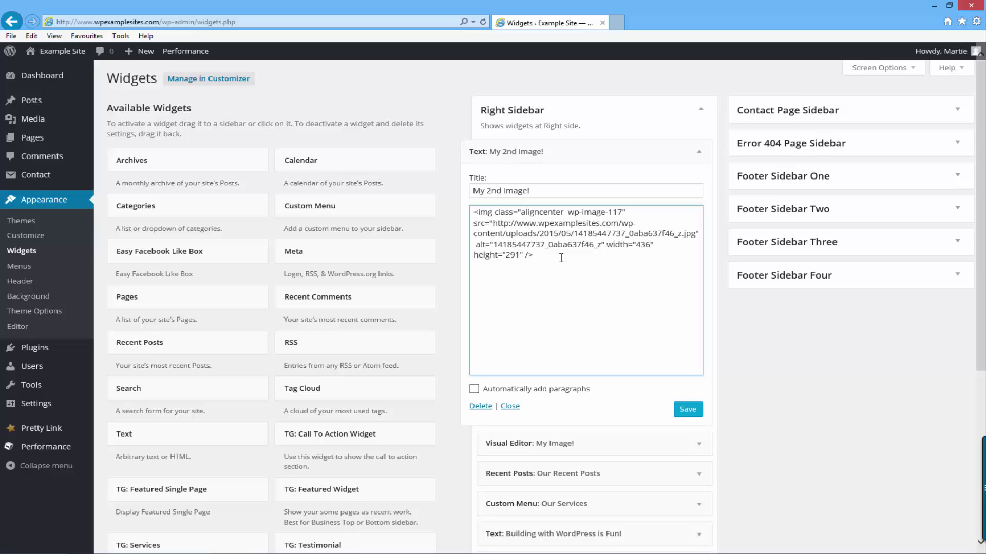
pyautogui.click(682, 410)
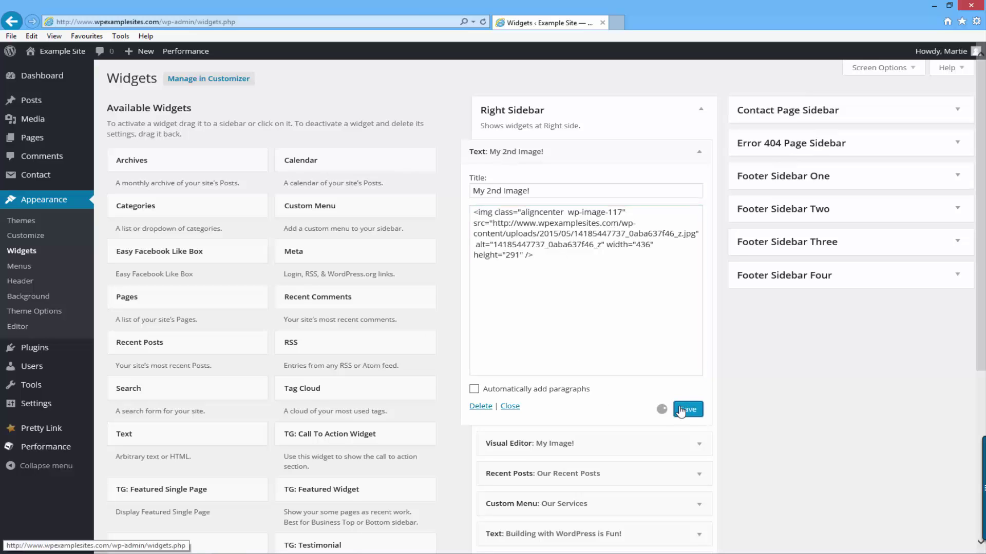
# Step: Open the Example Site front page to confirm the laptop photo sits above the beach photo in the sidebar
pyautogui.click(54, 53)
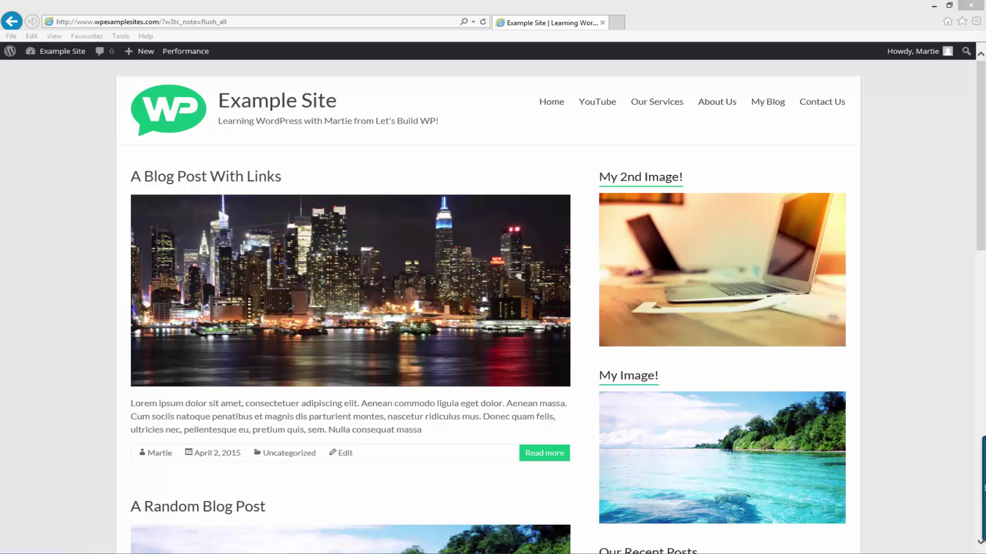